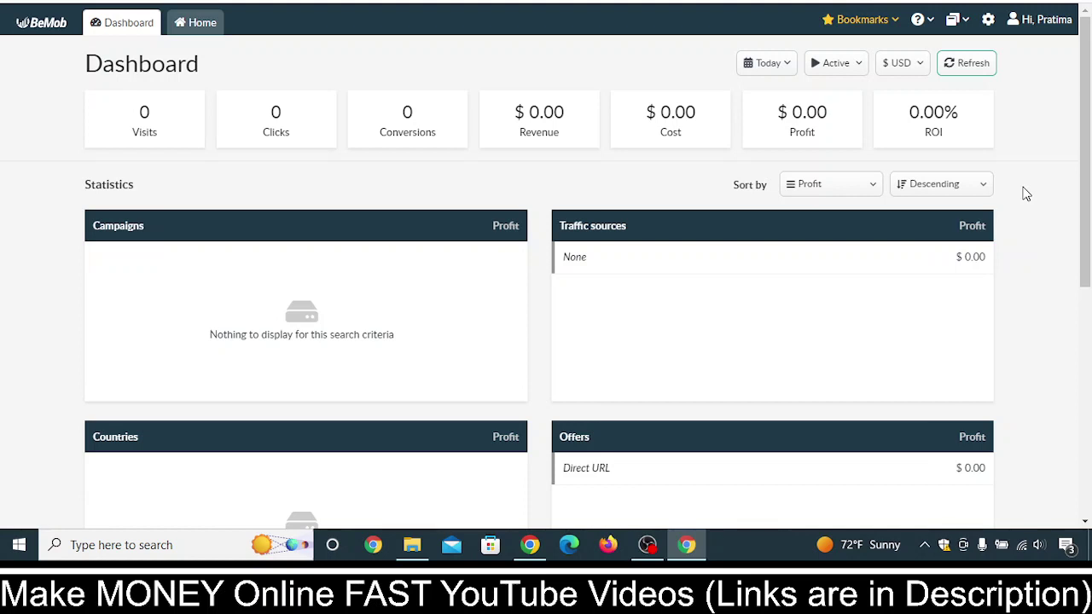
From account settings' Domains page, launch Add custom domain under Tracking Domains
{"action": "left_click", "coordinate": [987, 21]}
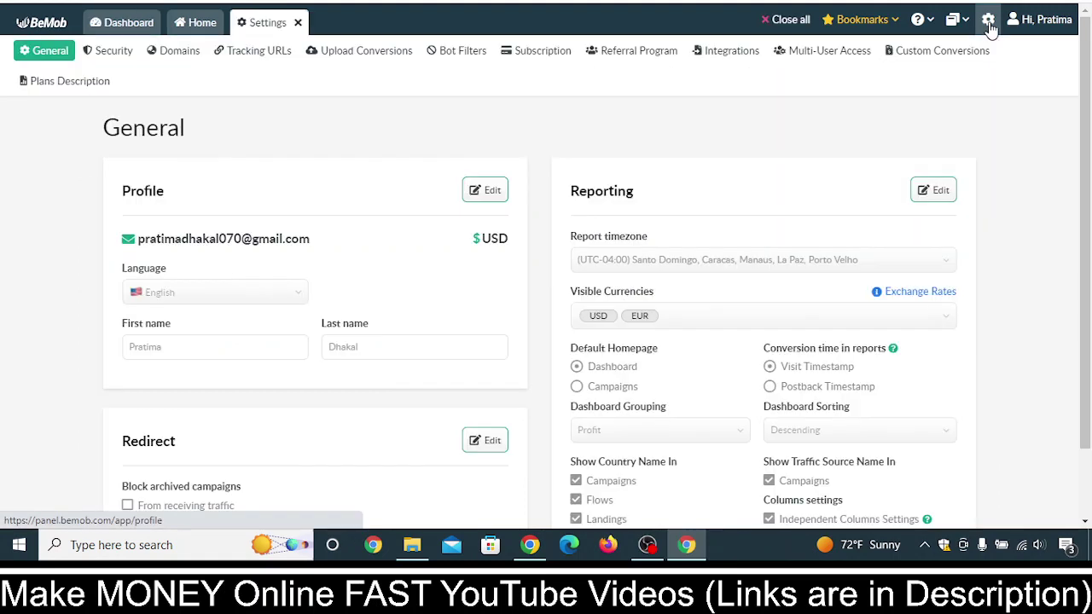
{"action": "left_click", "coordinate": [191, 56]}
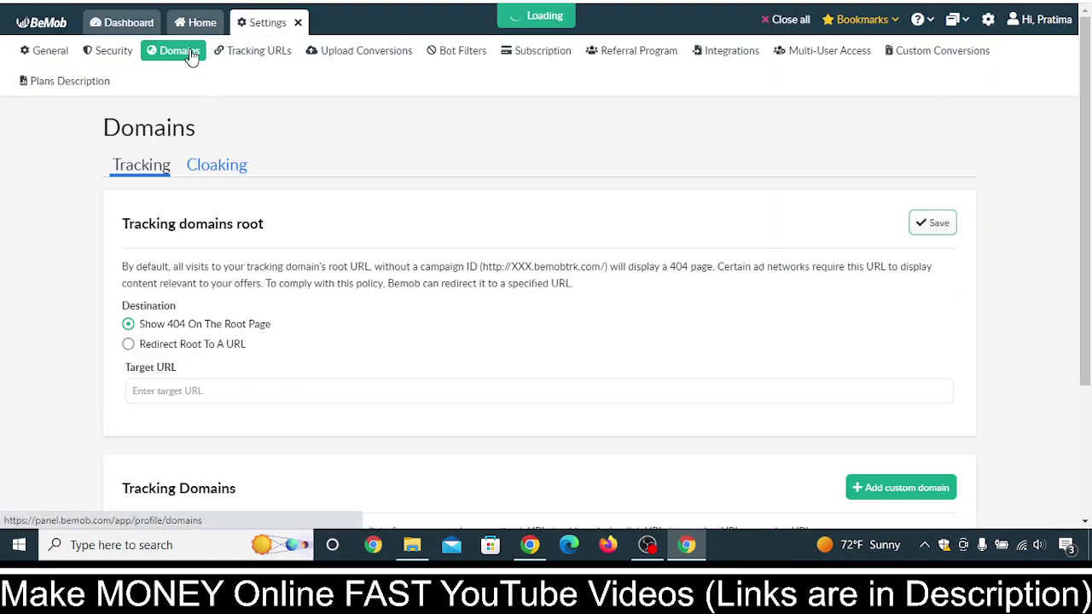
{"action": "scroll", "coordinate": [943, 162], "scroll_direction": "down", "scroll_amount": 2}
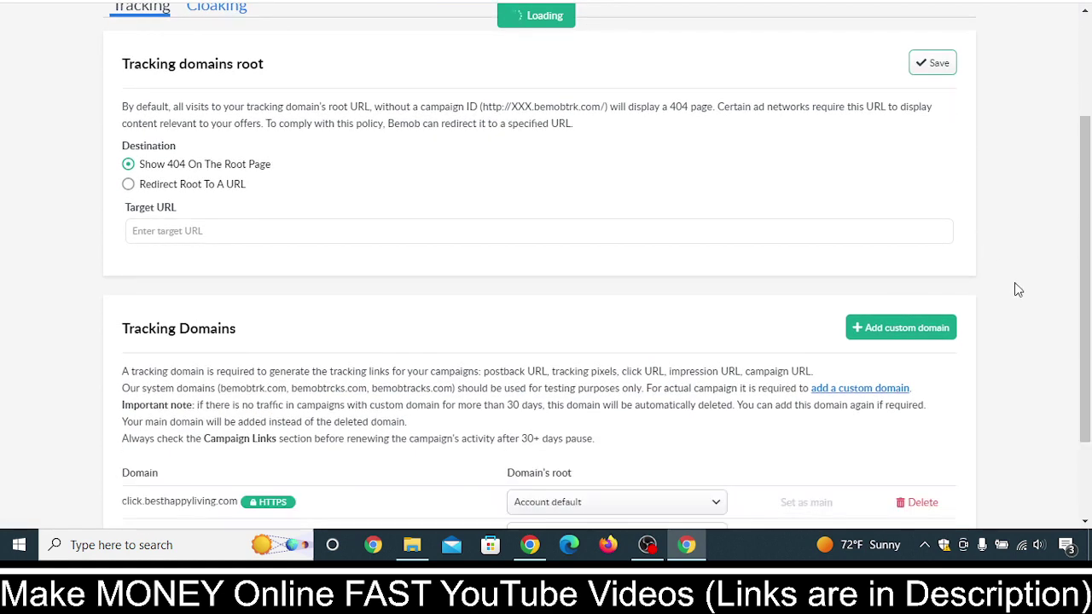
{"action": "scroll", "coordinate": [1018, 292], "scroll_direction": "down", "scroll_amount": 1}
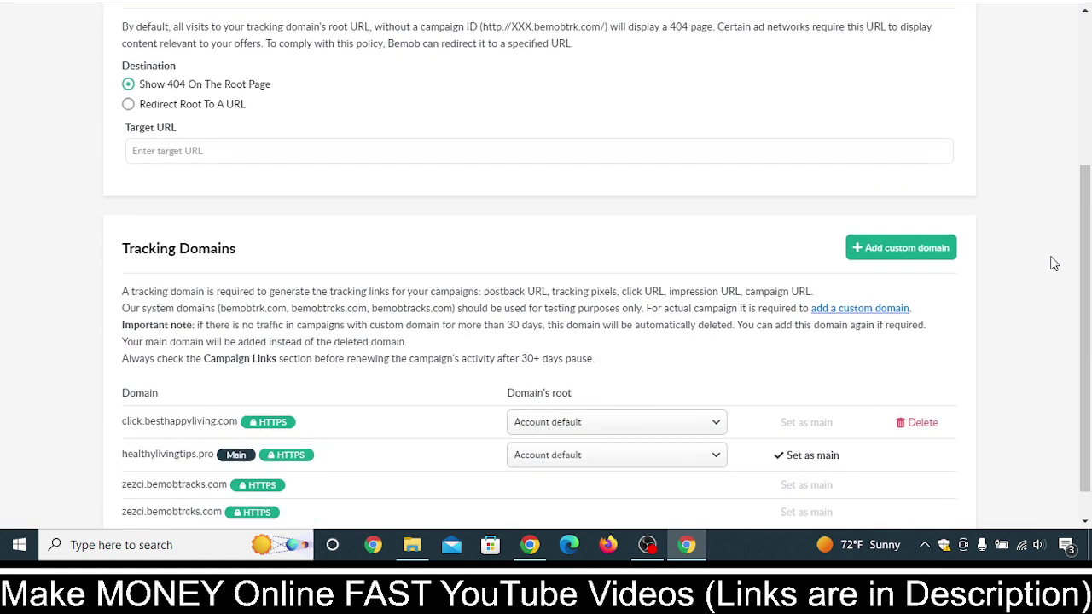
{"action": "left_click", "coordinate": [926, 251]}
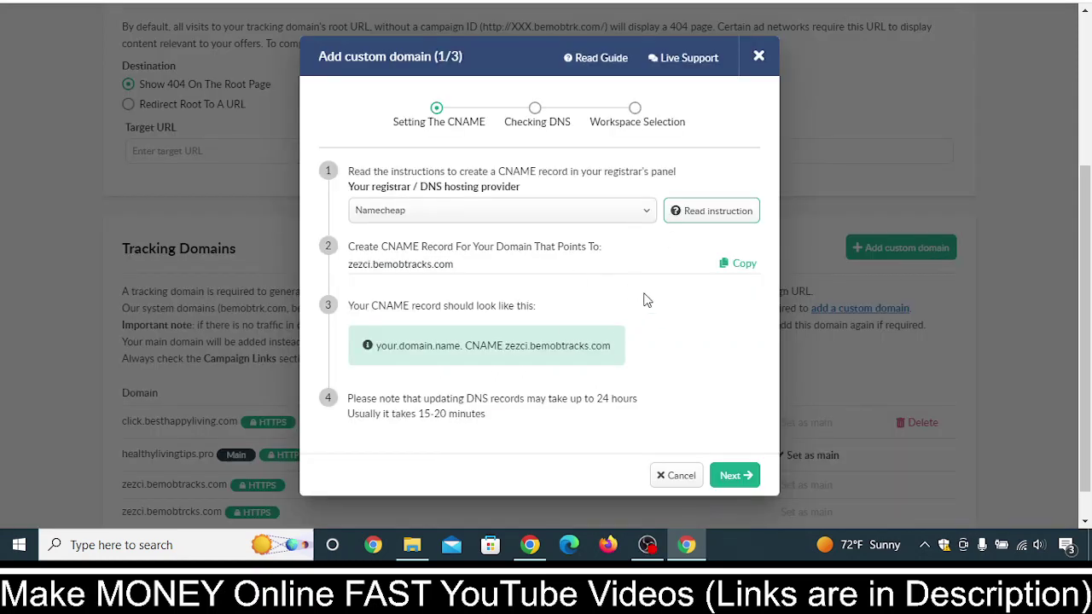
Review the Namecheap setup guide, keep Namecheap as registrar, and copy zezci.bemobtracks.com
{"action": "left_click", "coordinate": [721, 215]}
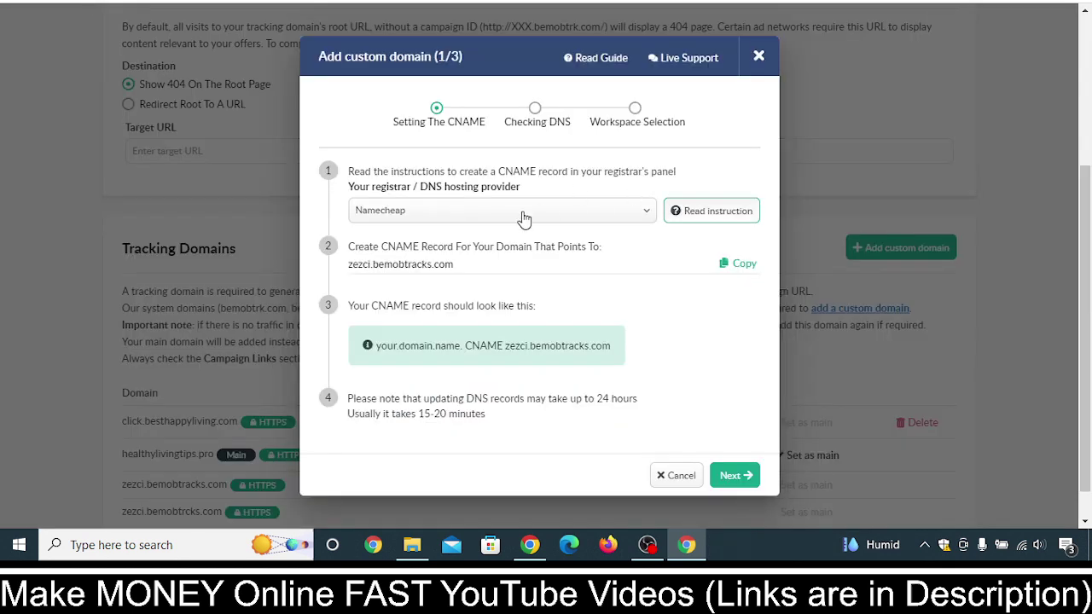
{"action": "left_click", "coordinate": [512, 216]}
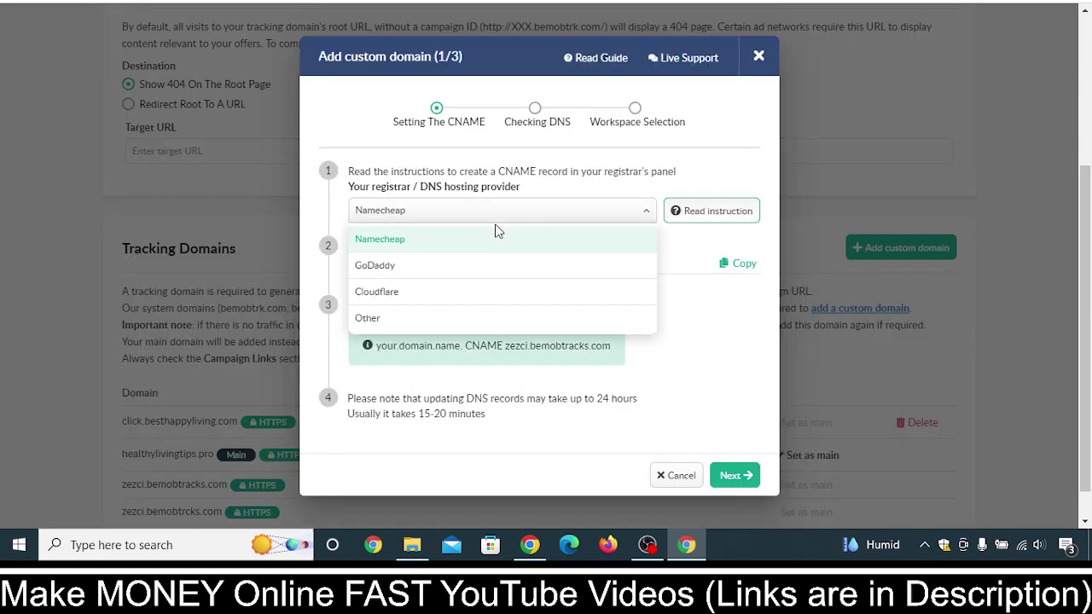
{"action": "left_click", "coordinate": [697, 178]}
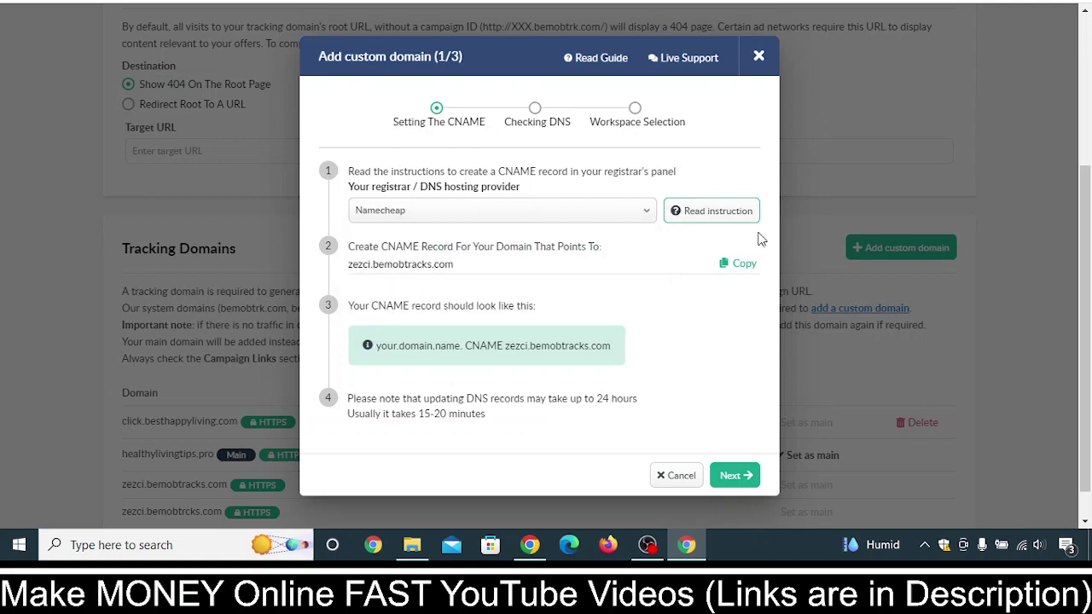
{"action": "left_click", "coordinate": [742, 269]}
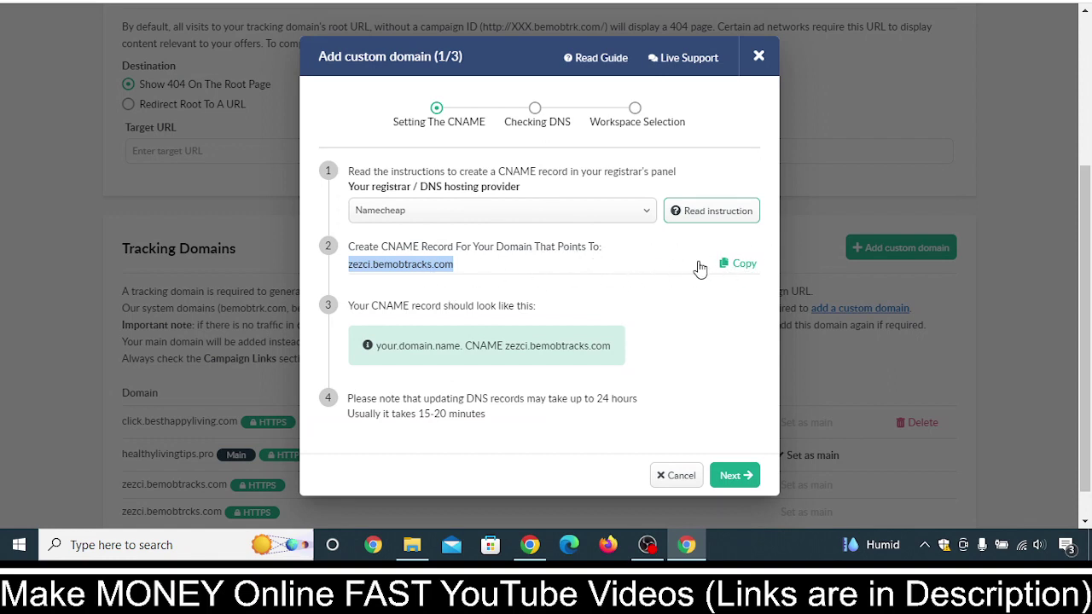
In Namecheap, go to Dashboard > Domain List and manage healthylivingtips.pro
{"action": "left_click", "coordinate": [530, 544]}
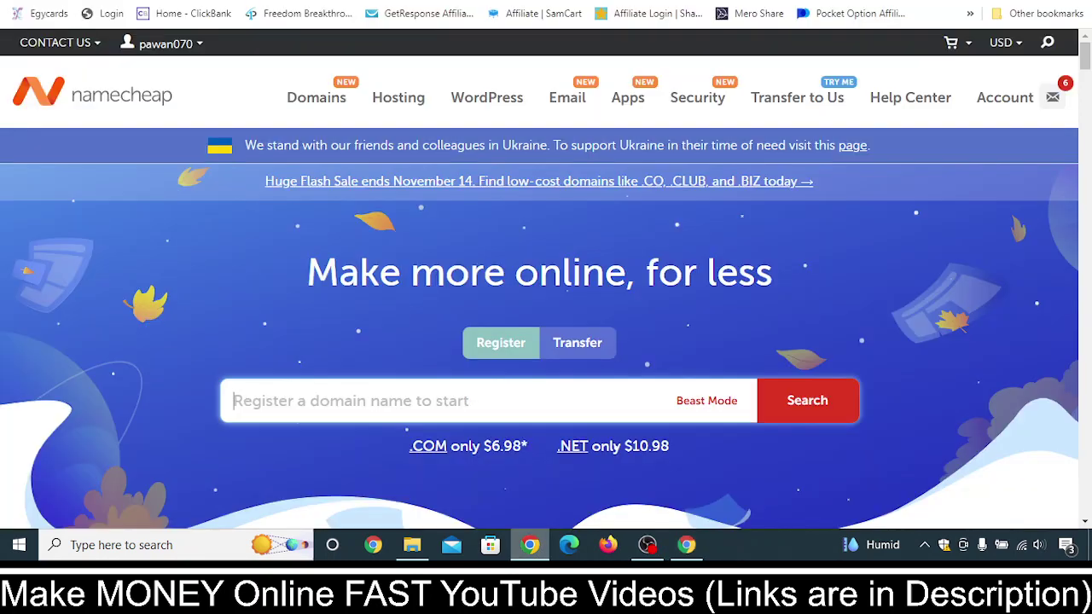
{"action": "mouse_move", "coordinate": [1005, 98]}
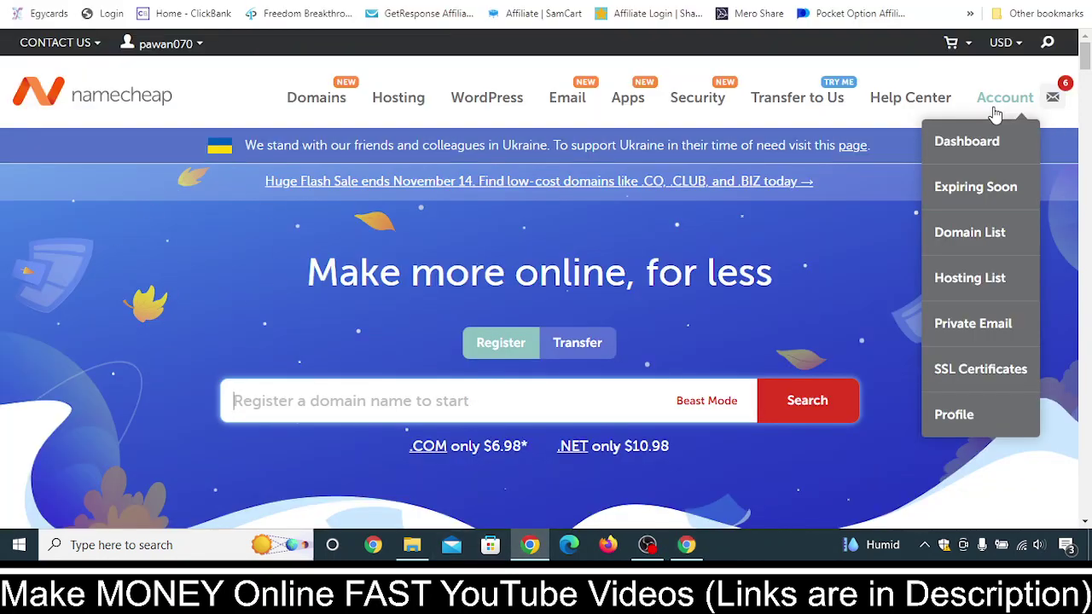
{"action": "left_click", "coordinate": [966, 145]}
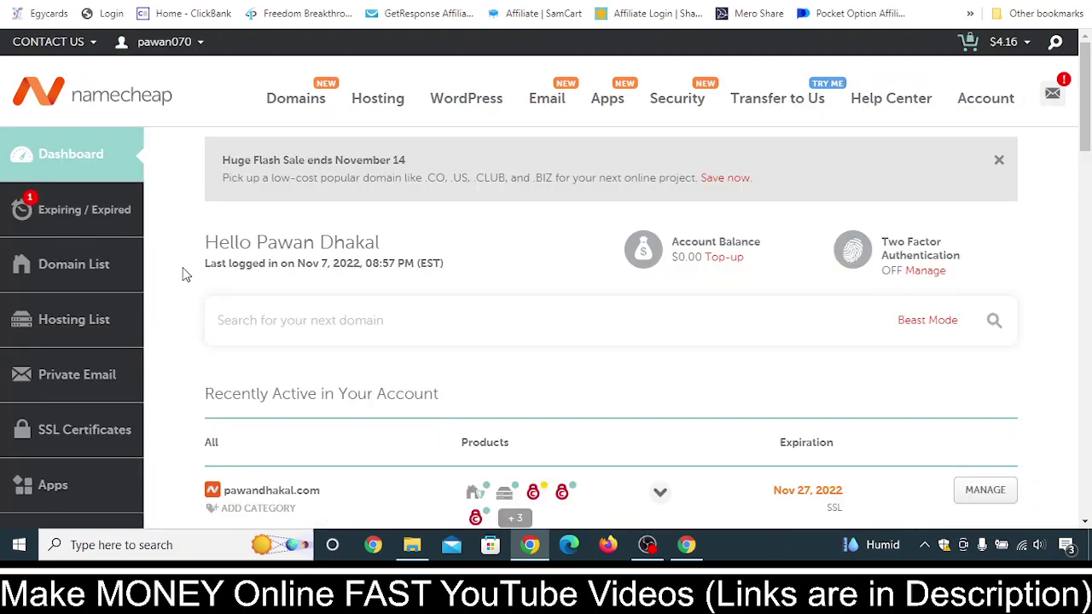
{"action": "left_click", "coordinate": [110, 266]}
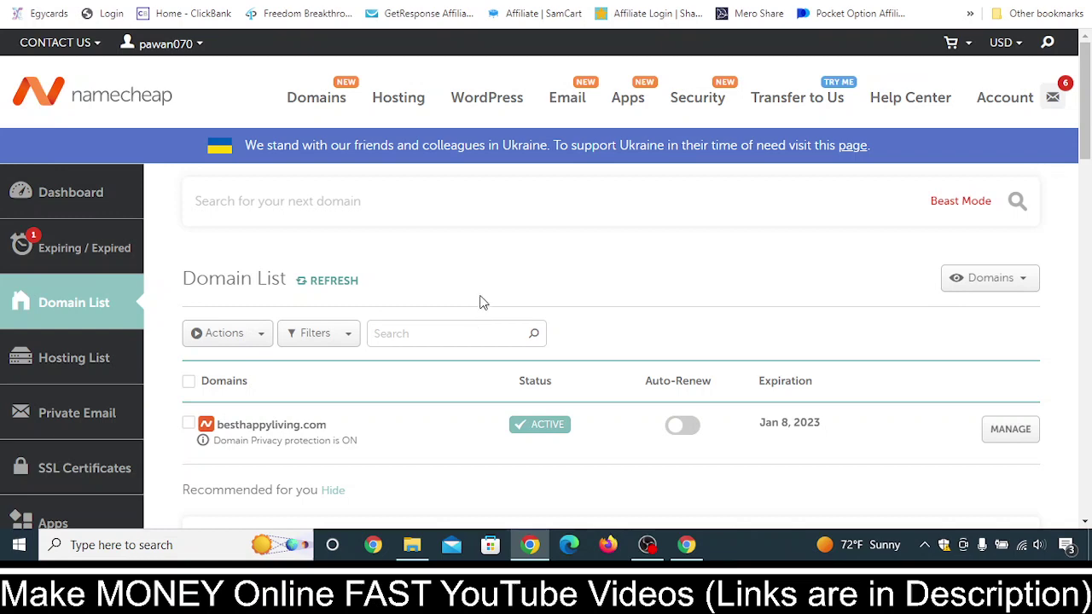
{"action": "scroll", "coordinate": [477, 302], "scroll_direction": "down", "scroll_amount": 2}
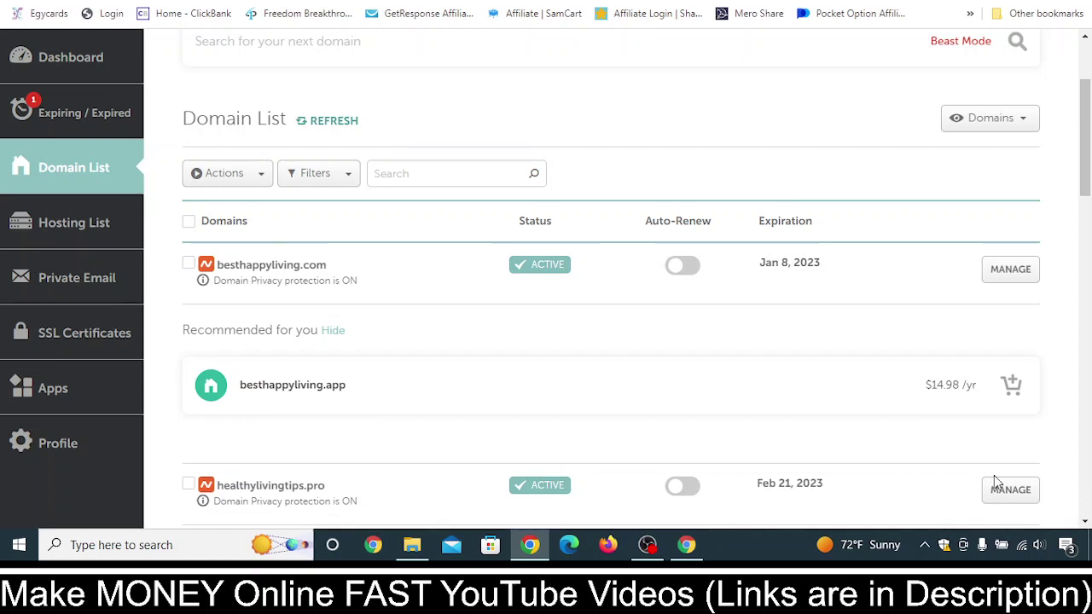
{"action": "left_click", "coordinate": [1018, 501]}
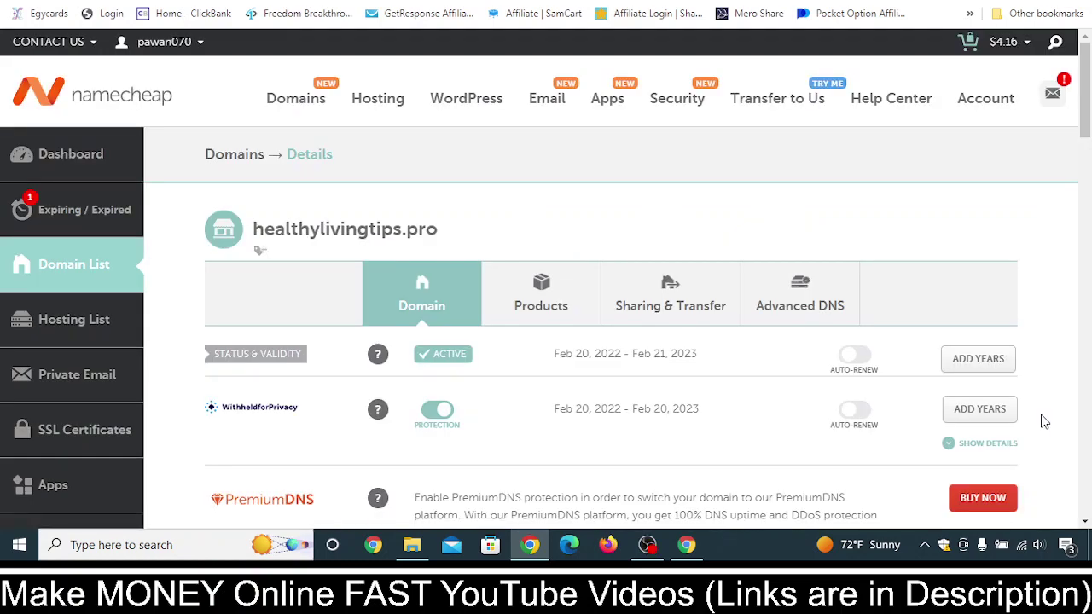
Keep the domain's nameservers set to Namecheap BasicDNS
{"action": "scroll", "coordinate": [1034, 411], "scroll_direction": "down", "scroll_amount": 2}
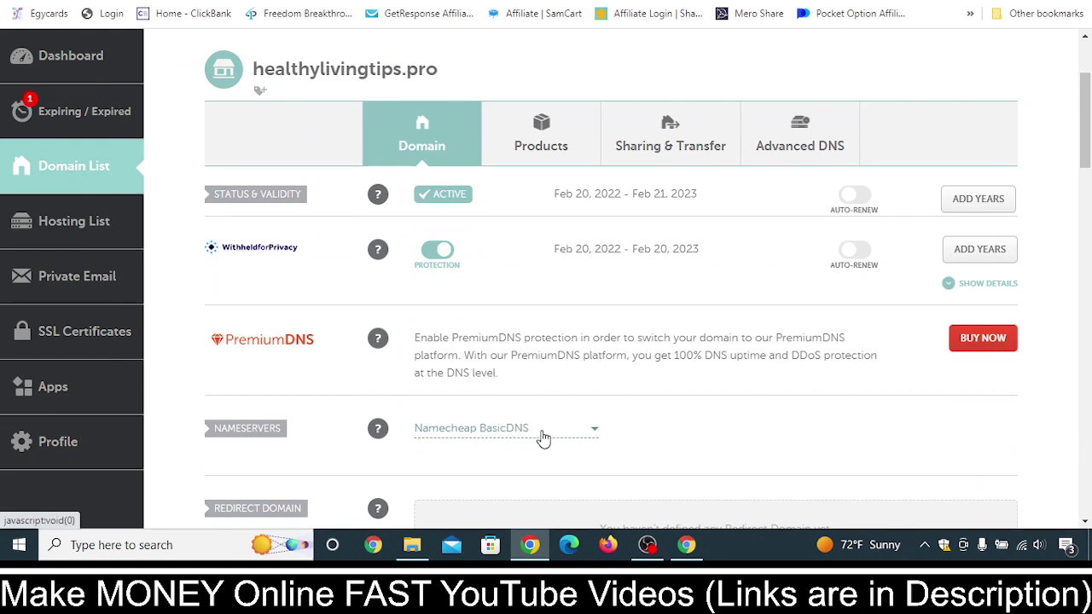
{"action": "left_click", "coordinate": [495, 438]}
{"action": "left_click", "coordinate": [655, 410]}
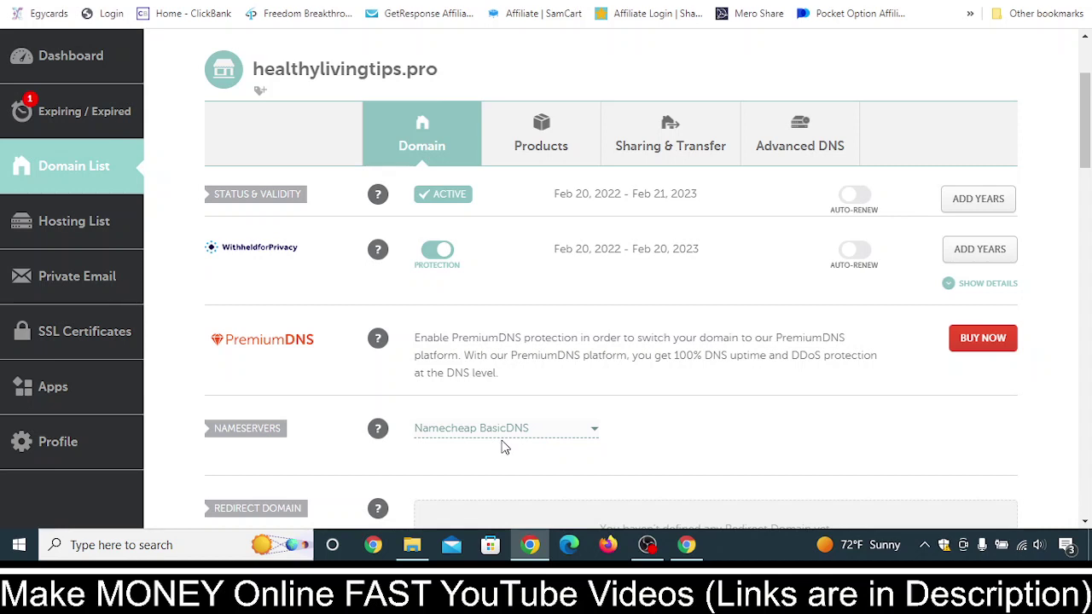
Show the Host Records section on the Advanced DNS page
{"action": "left_click", "coordinate": [811, 141]}
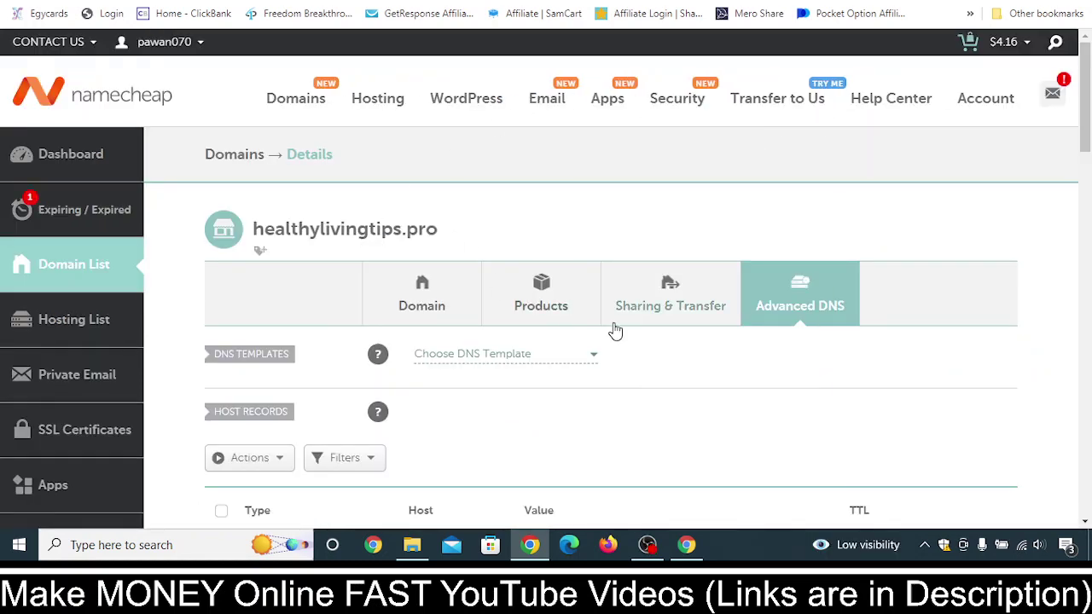
{"action": "scroll", "coordinate": [694, 194], "scroll_direction": "down", "scroll_amount": 2}
{"action": "scroll", "coordinate": [693, 195], "scroll_direction": "down", "scroll_amount": 1}
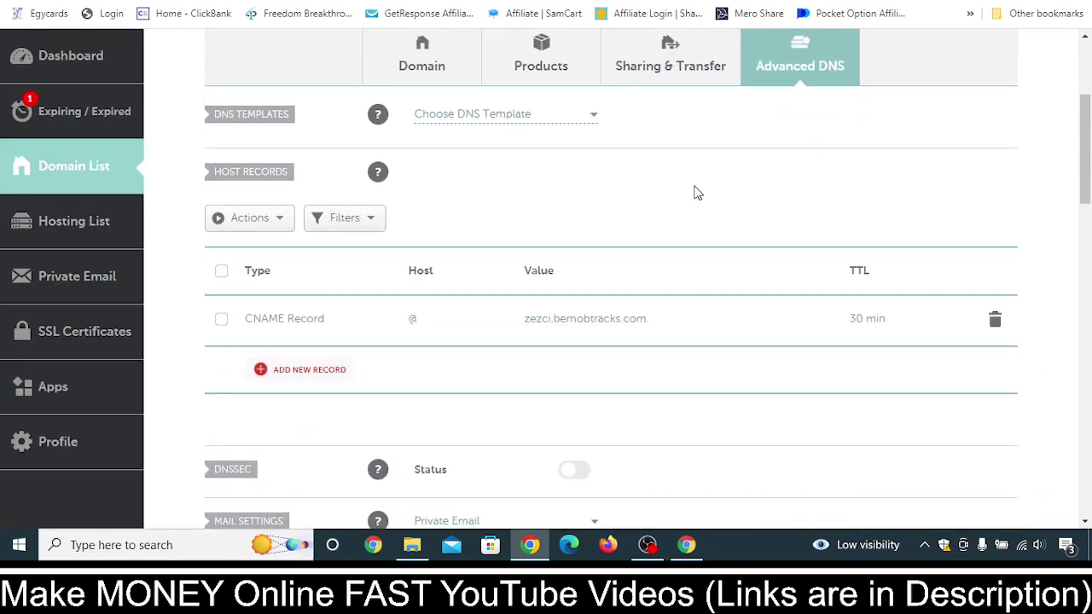
Add a new CNAME Record row with host @
{"action": "left_click", "coordinate": [309, 369]}
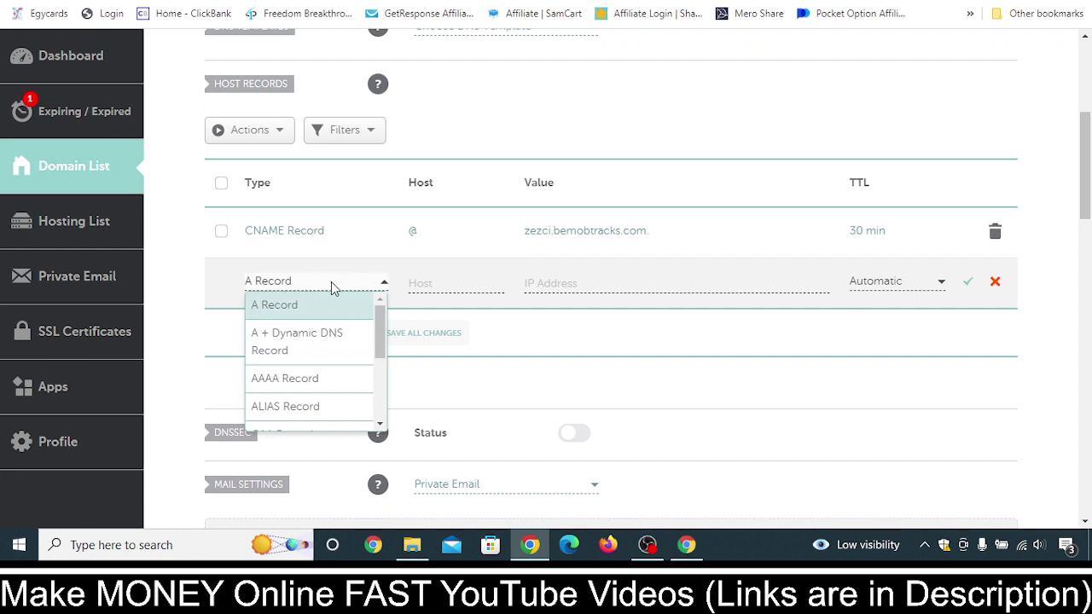
{"action": "scroll", "coordinate": [313, 382], "scroll_direction": "down", "scroll_amount": 1}
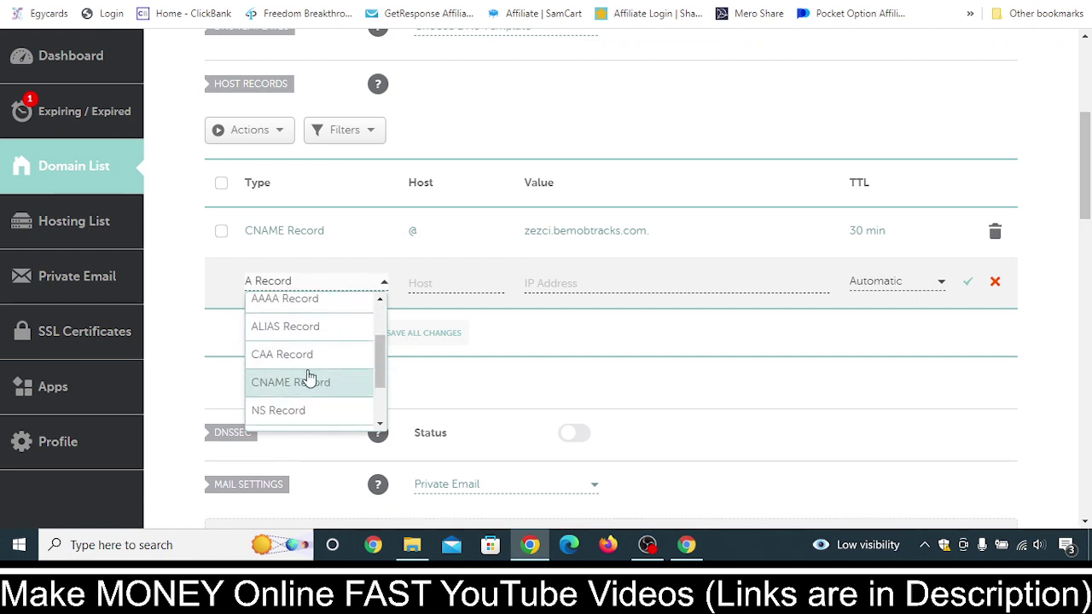
{"action": "left_click", "coordinate": [332, 387]}
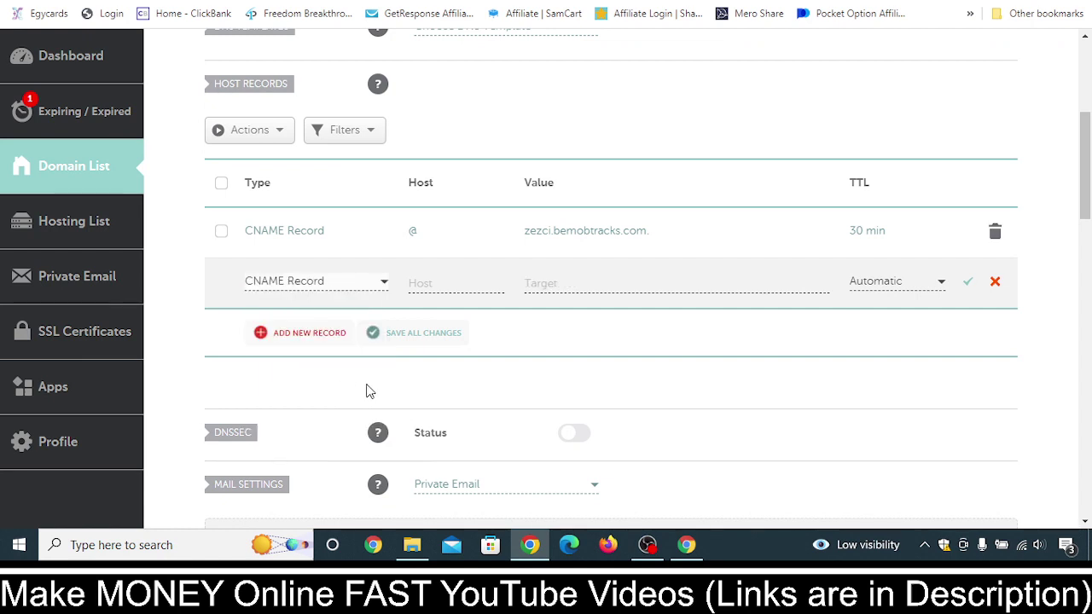
{"action": "left_click", "coordinate": [453, 284]}
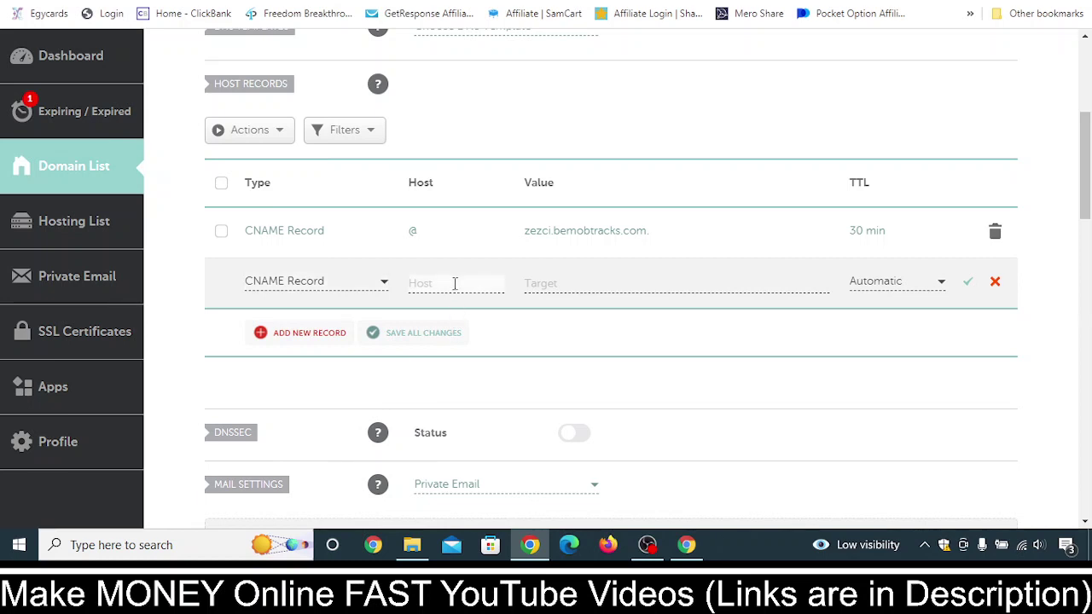
{"action": "type", "text": "@"}
Paste zezci.bemobtracks.com from BeMob as the row's value and set TTL to 30 min
{"action": "left_click", "coordinate": [687, 544]}
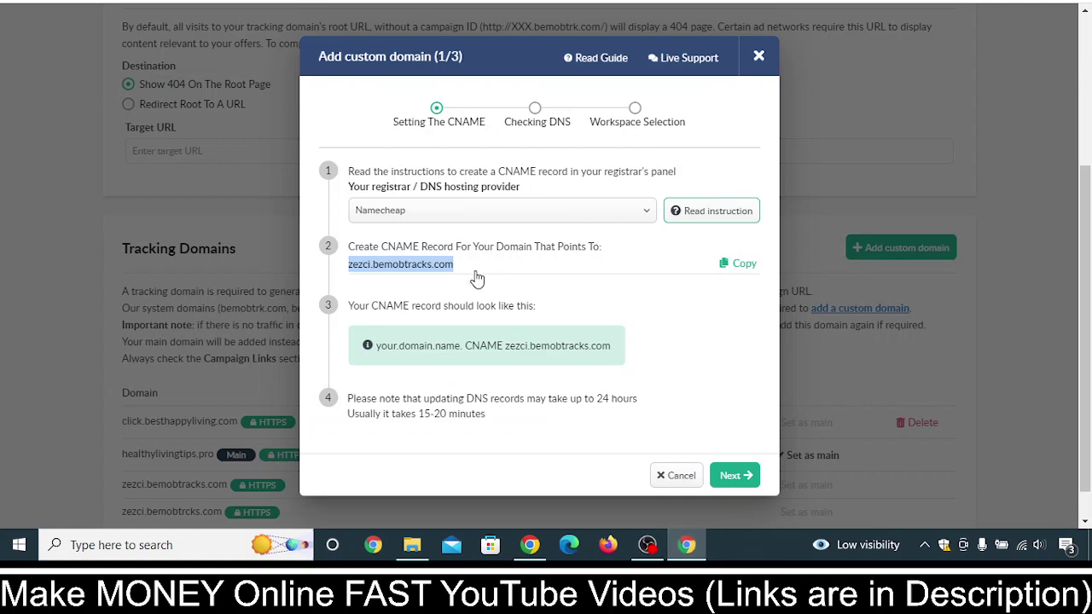
{"action": "left_click", "coordinate": [739, 266]}
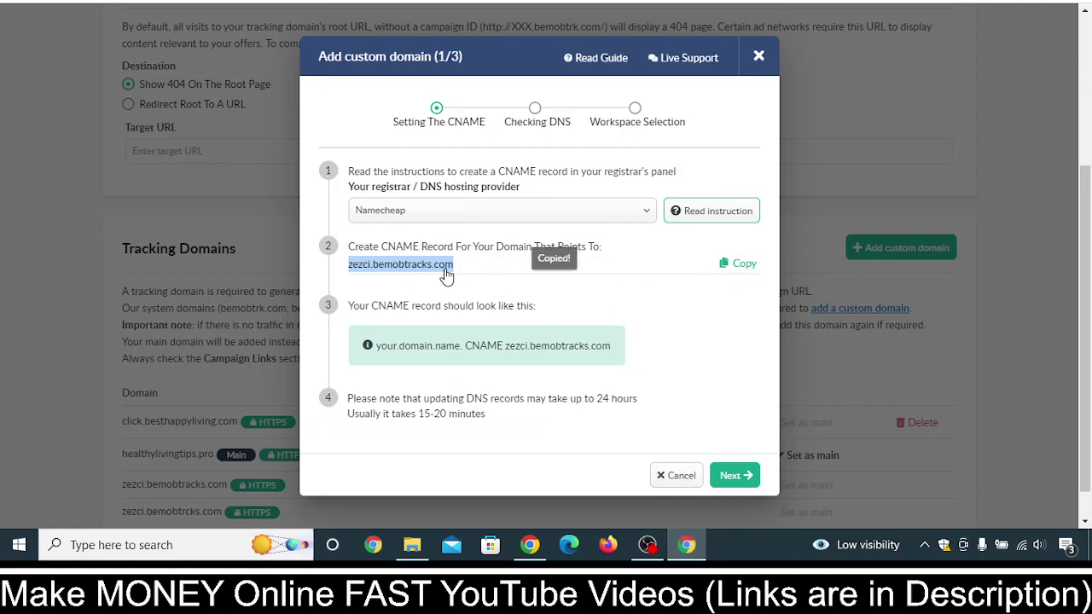
{"action": "left_click", "coordinate": [529, 550]}
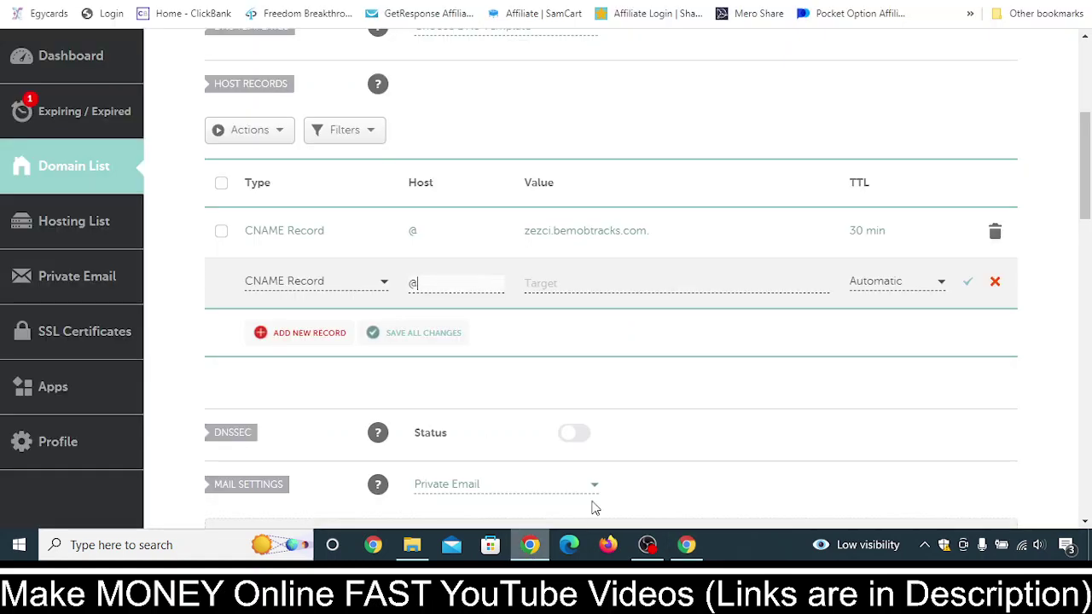
{"action": "left_click", "coordinate": [581, 283]}
{"action": "key", "text": "ctrl+v"}
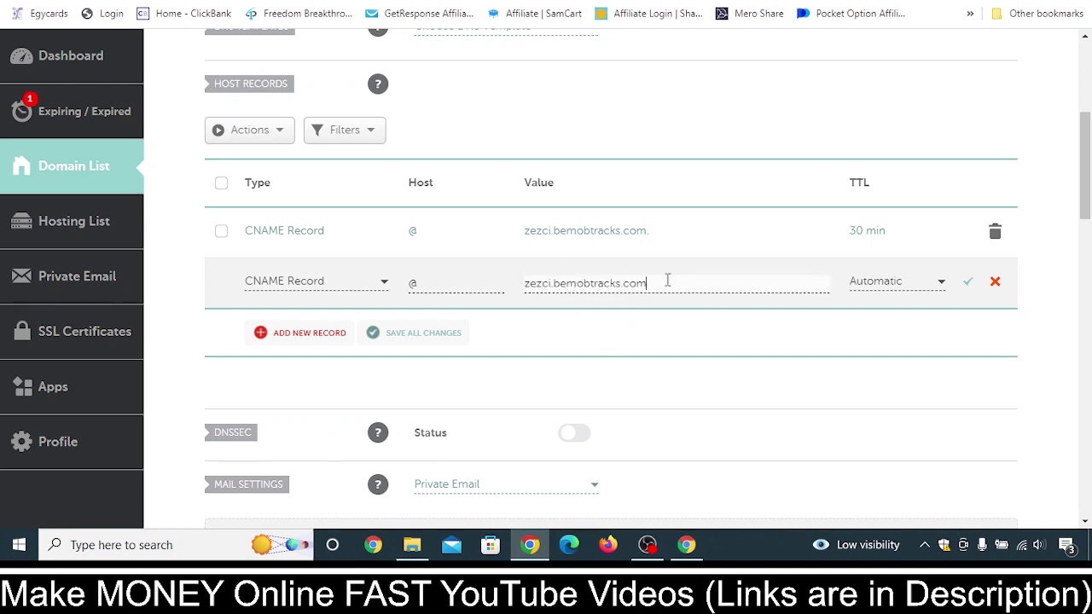
{"action": "left_click", "coordinate": [938, 290]}
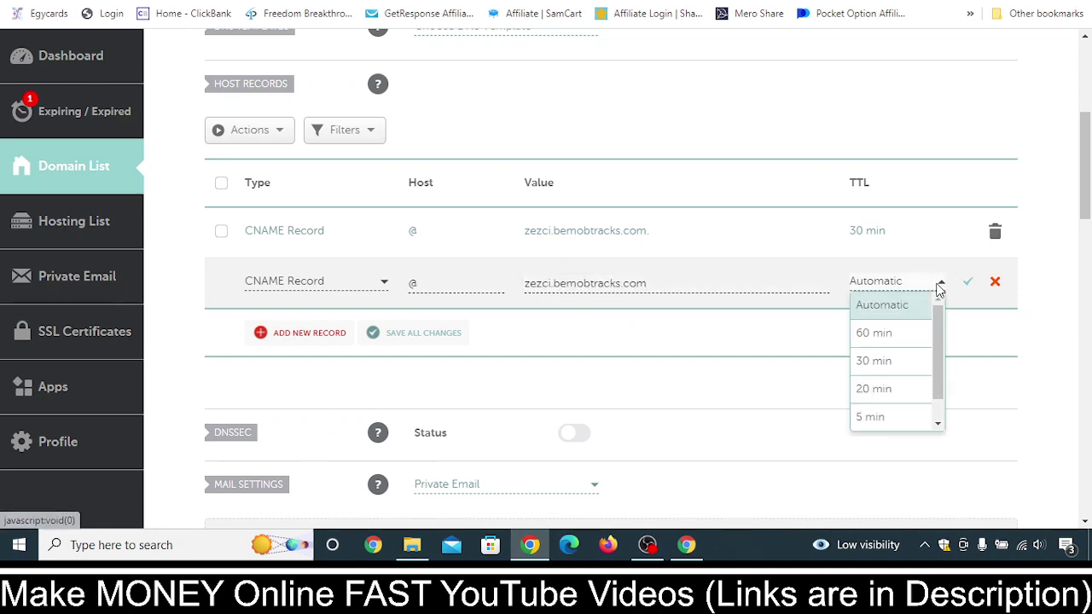
{"action": "left_click", "coordinate": [883, 361]}
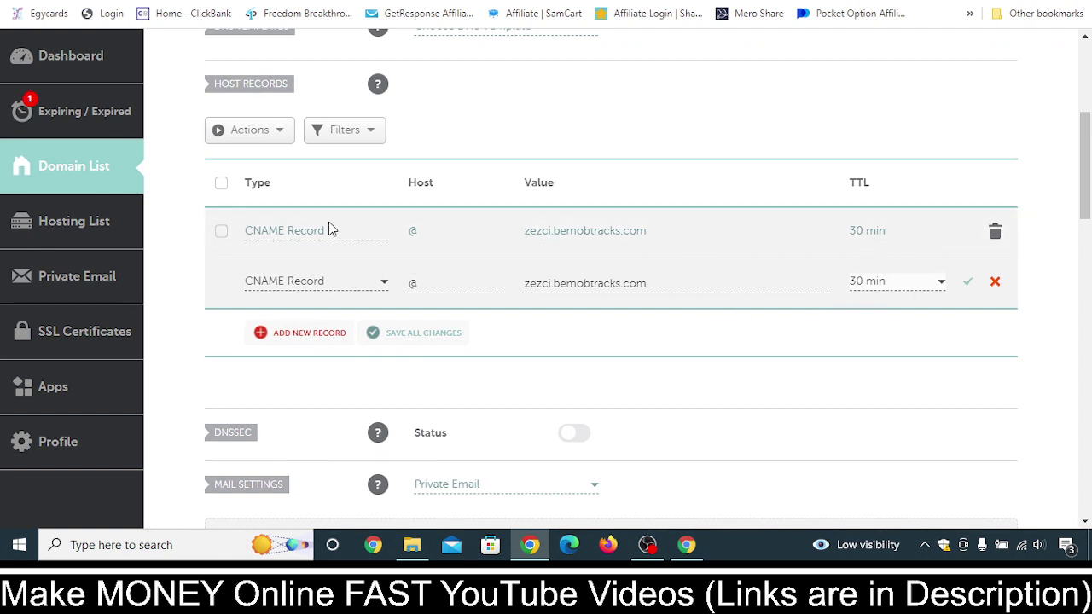
Discard the new duplicate CNAME row, keeping the existing @ record
{"action": "left_click", "coordinate": [995, 282]}
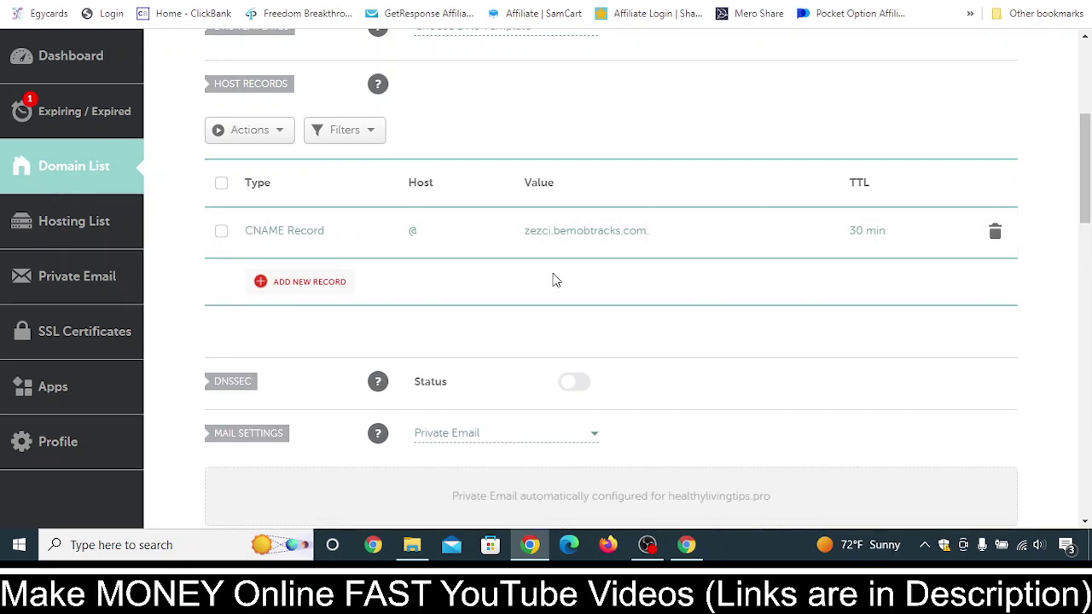
{"action": "scroll", "coordinate": [796, 419], "scroll_direction": "down", "scroll_amount": 1}
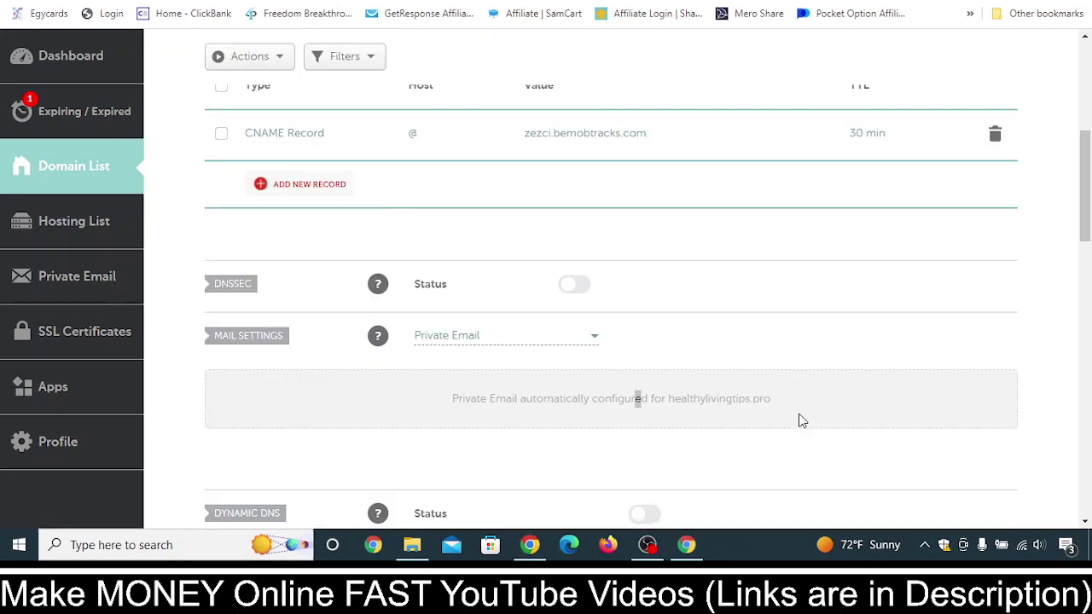
{"action": "scroll", "coordinate": [763, 419], "scroll_direction": "up", "scroll_amount": 5}
Copy the domain name healthylivingtips.pro and return to BeMob's add-domain wizard
{"action": "left_click_drag", "start_coordinate": [454, 242], "coordinate": [254, 230]}
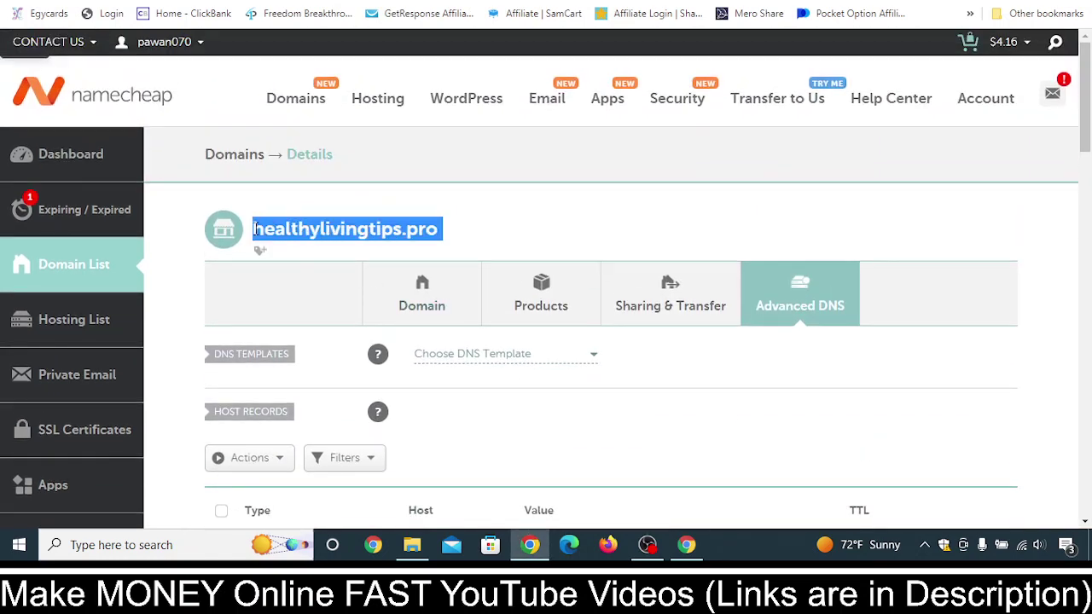
{"action": "right_click", "coordinate": [304, 228]}
{"action": "left_click", "coordinate": [317, 240]}
{"action": "right_click", "coordinate": [433, 225]}
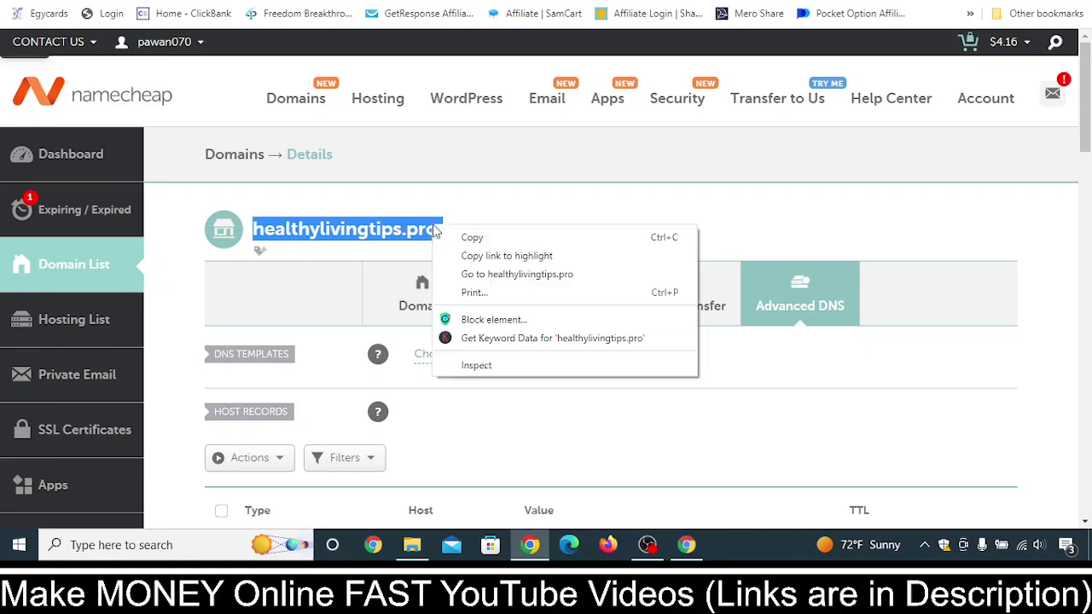
{"action": "left_click", "coordinate": [441, 233]}
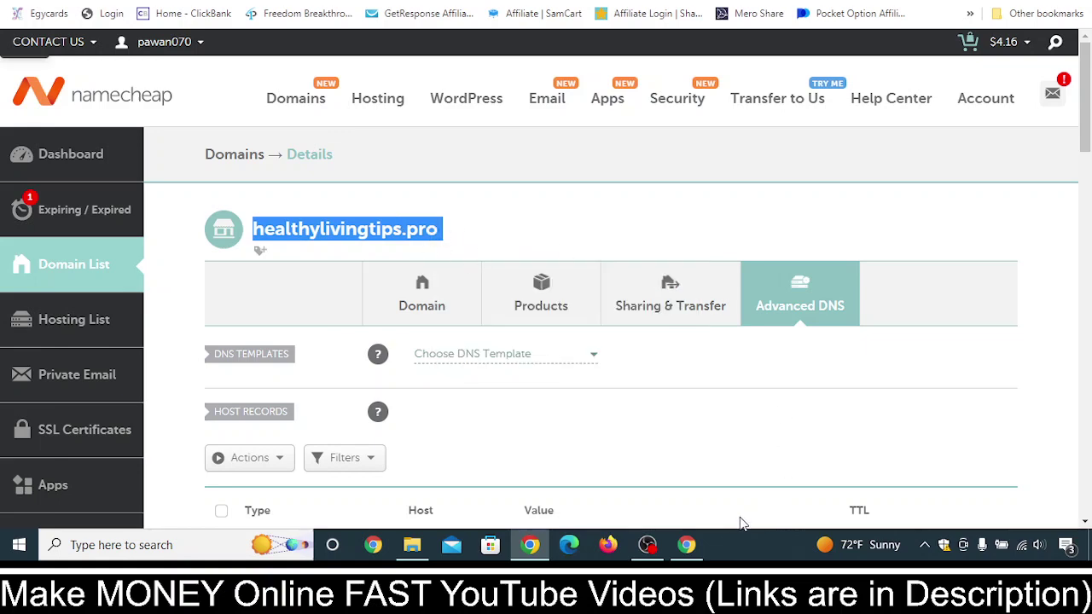
{"action": "left_click", "coordinate": [698, 545]}
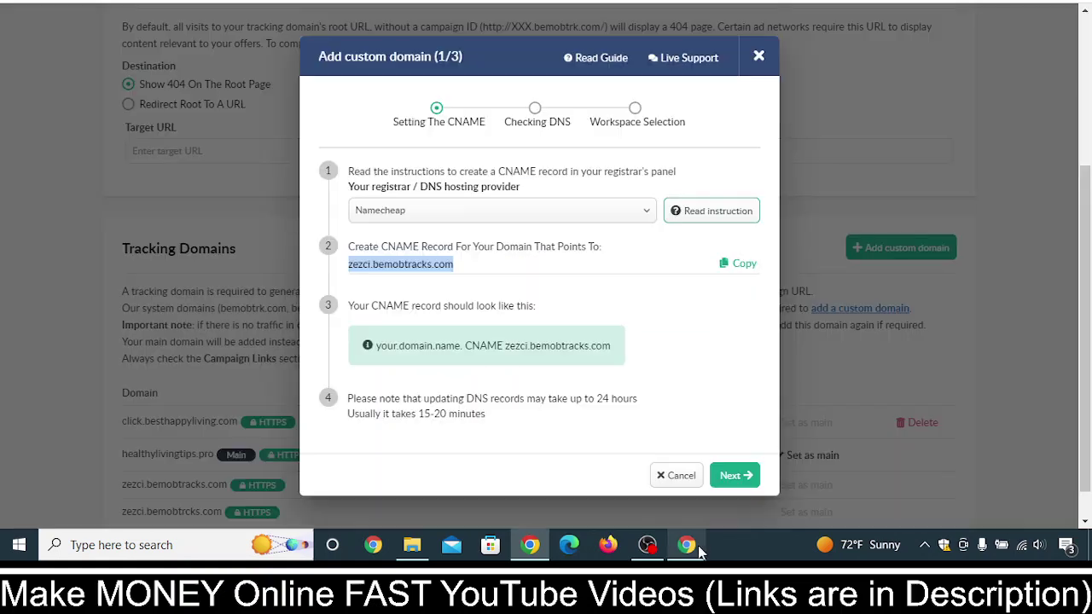
Paste healthylivingtips.pro into Your Domain, pass Check DNS, and continue to Workspace Selection
{"action": "left_click", "coordinate": [742, 475]}
{"action": "left_click", "coordinate": [454, 299]}
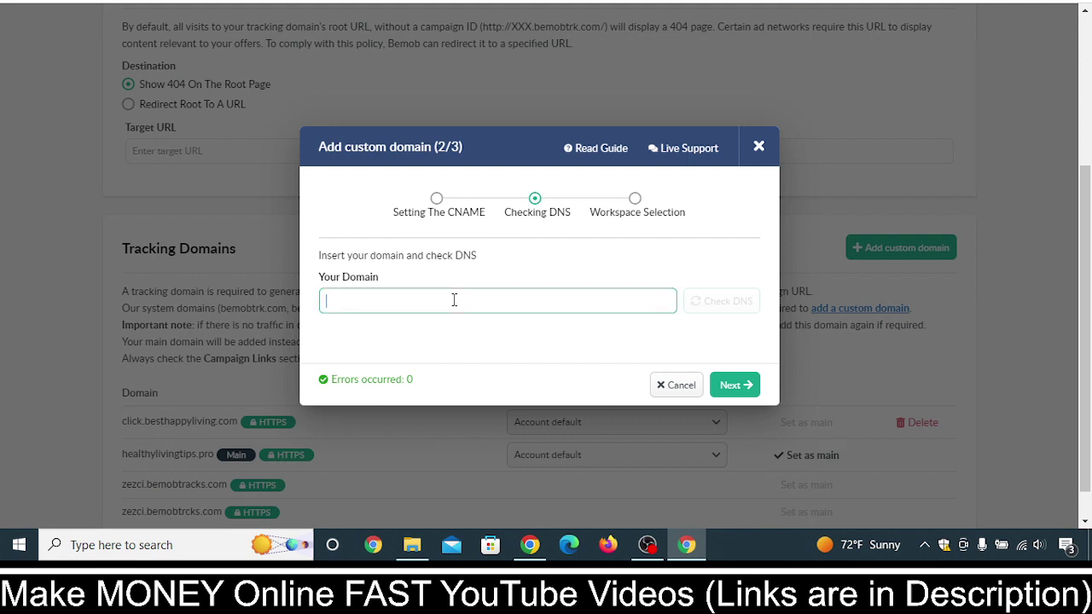
{"action": "key", "text": "ctrl+v"}
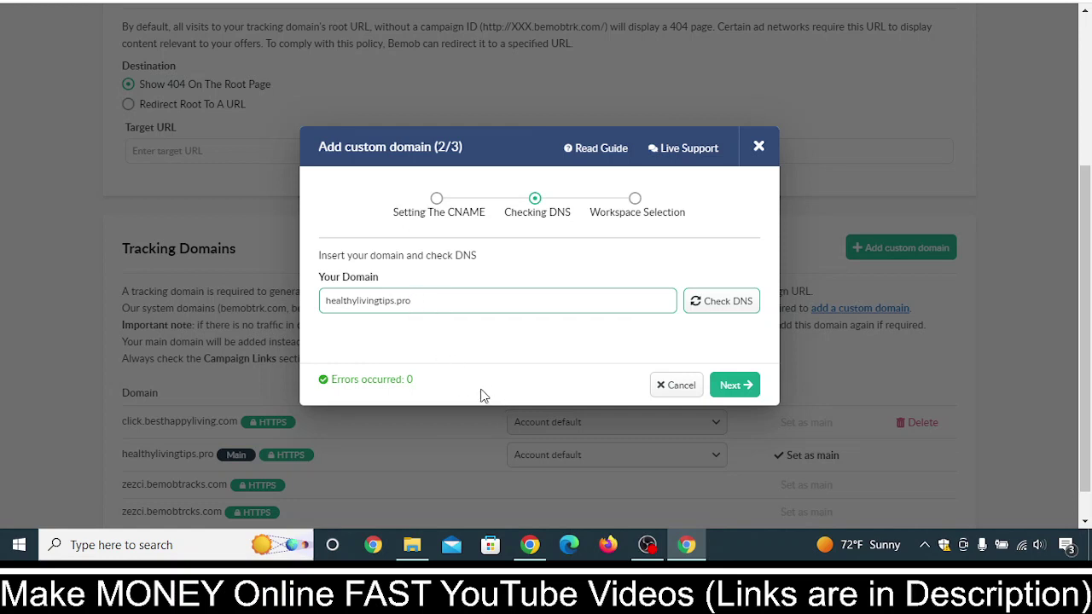
{"action": "left_click", "coordinate": [744, 303]}
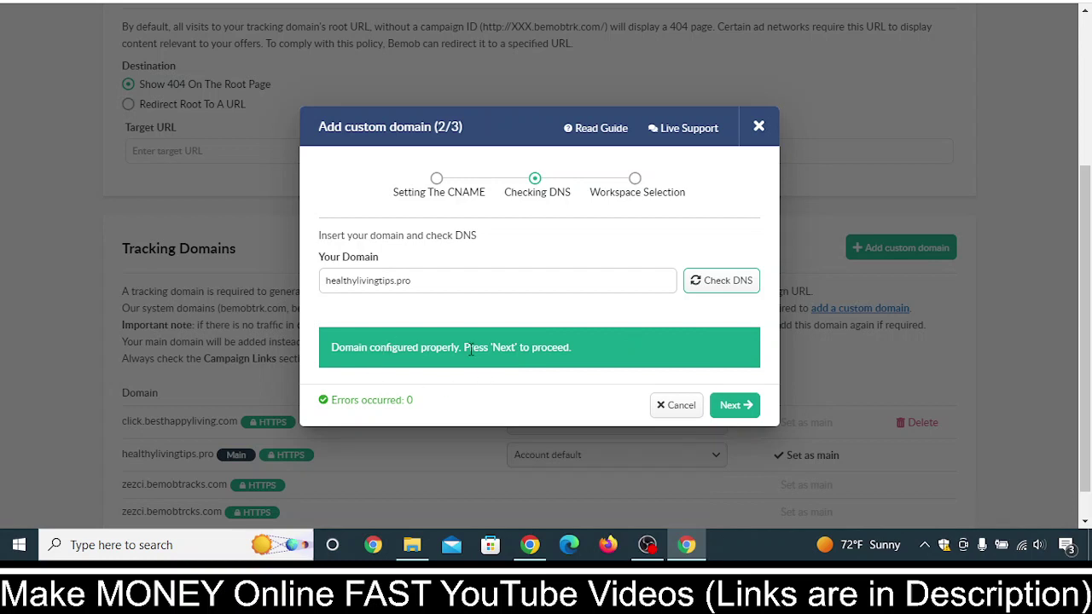
{"action": "left_click", "coordinate": [728, 408]}
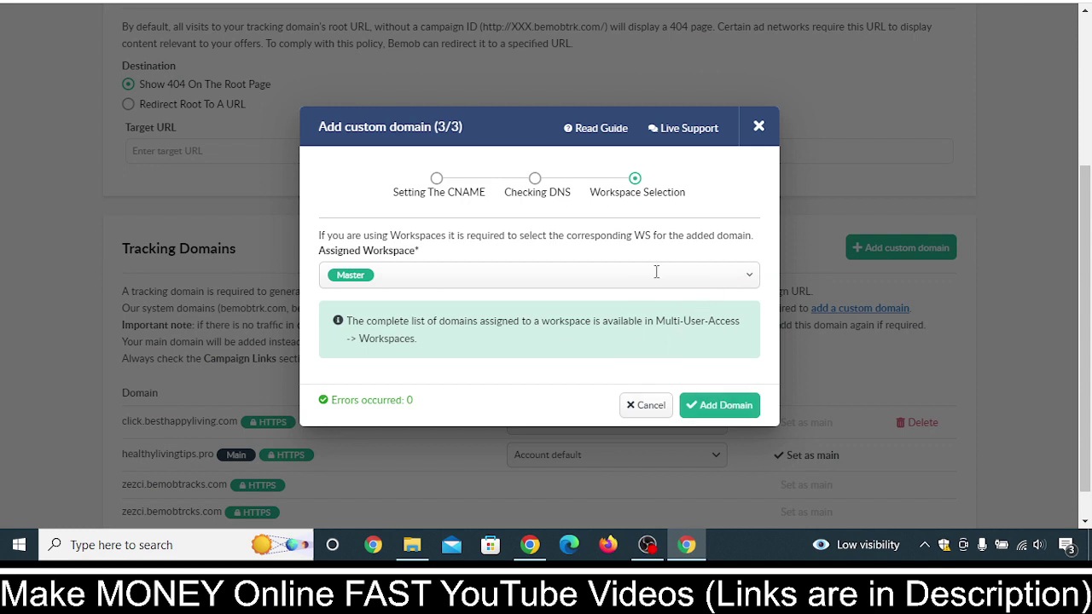
Try adding healthylivingtips.pro under Master, get 'This domain already exists', and close the wizard
{"action": "left_click", "coordinate": [721, 407]}
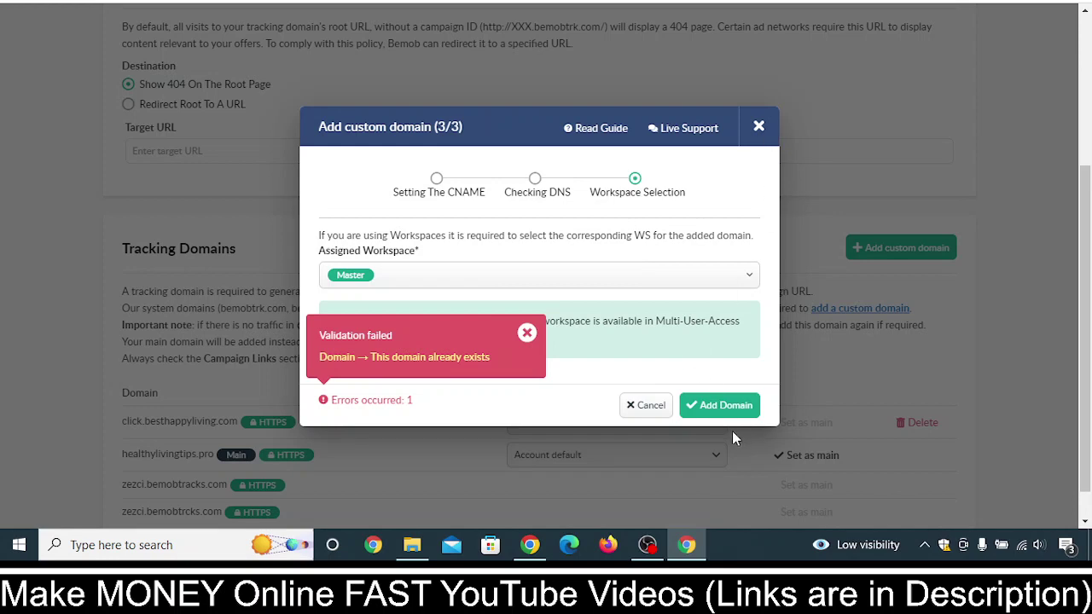
{"action": "left_click", "coordinate": [758, 126]}
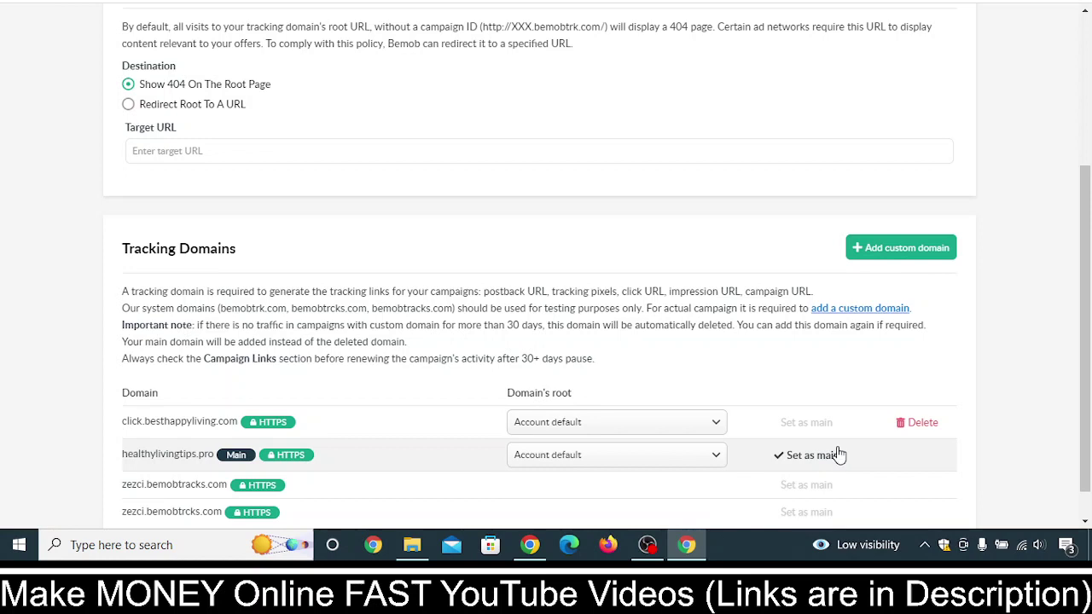
Set zezci.bemobtrcks.com as main, then make healthylivingtips.pro the main tracking domain again
{"action": "scroll", "coordinate": [827, 459], "scroll_direction": "down", "scroll_amount": 1}
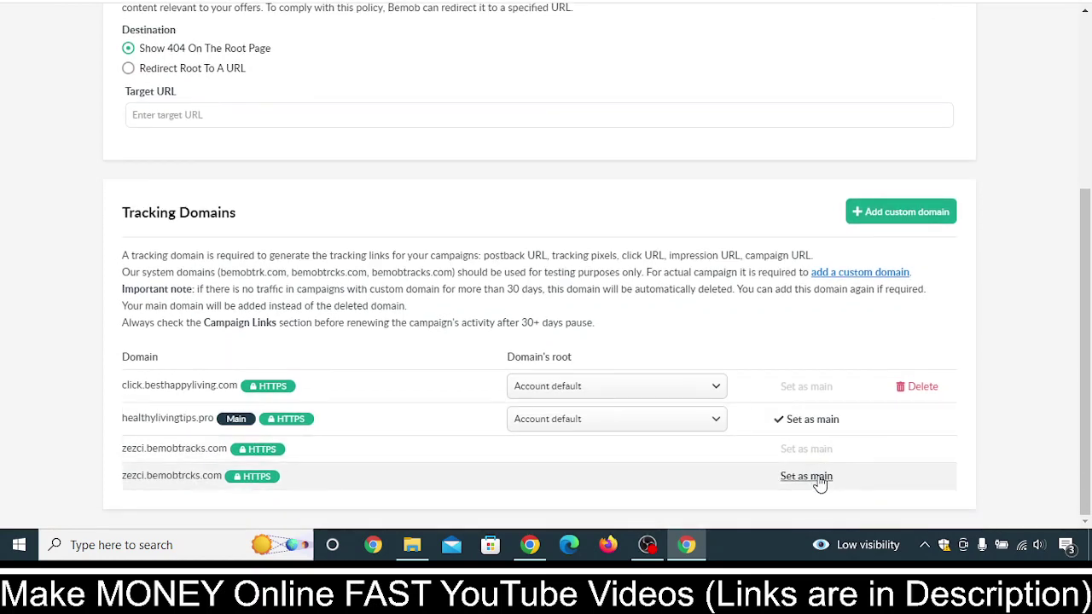
{"action": "left_click", "coordinate": [820, 483]}
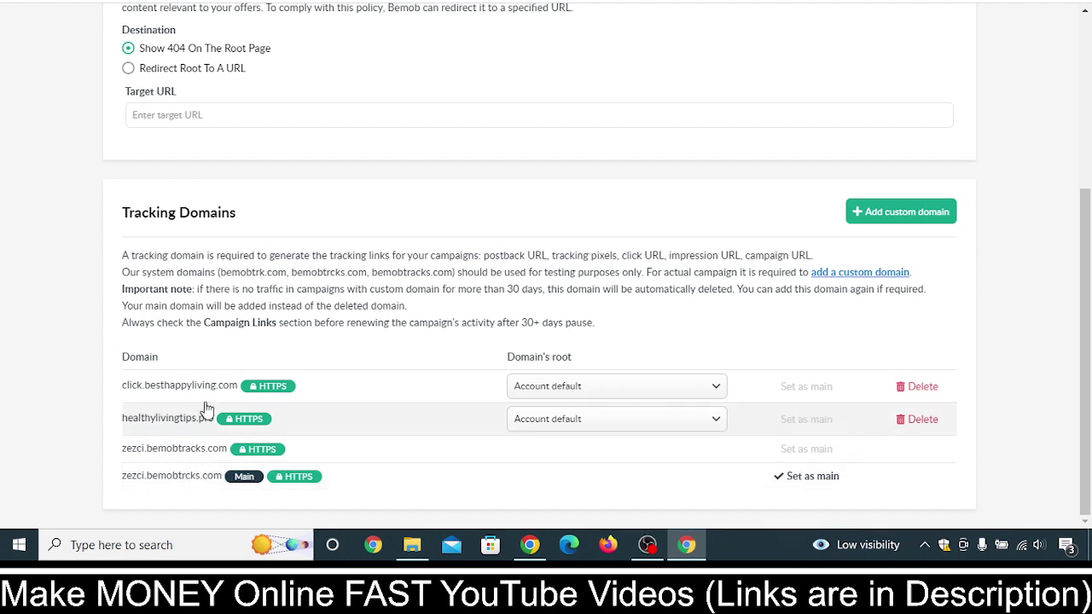
{"action": "left_click", "coordinate": [805, 420]}
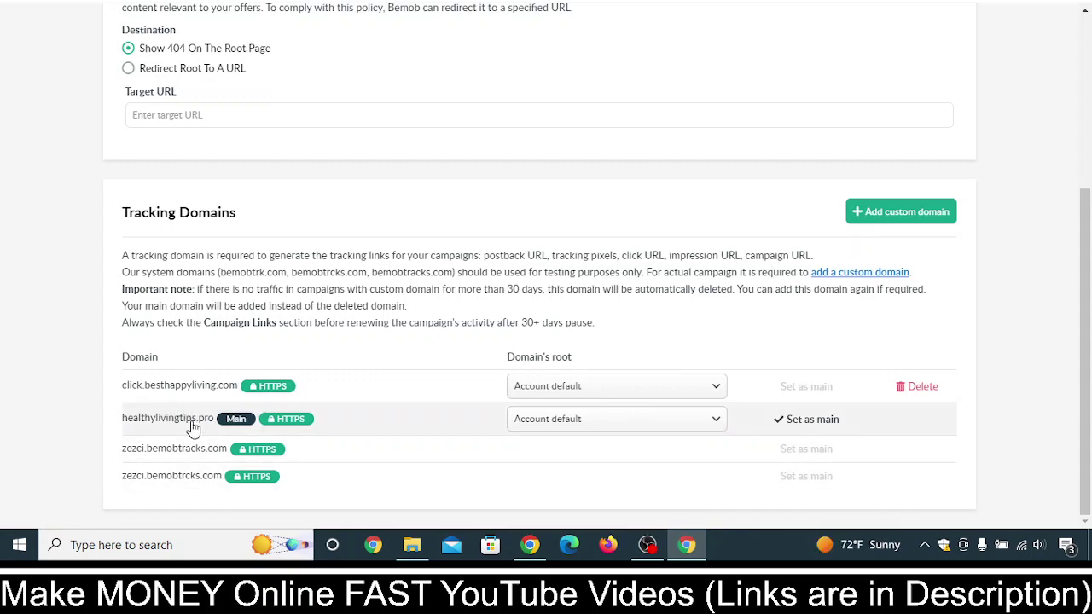
{"action": "scroll", "coordinate": [1028, 336], "scroll_direction": "up", "scroll_amount": 4}
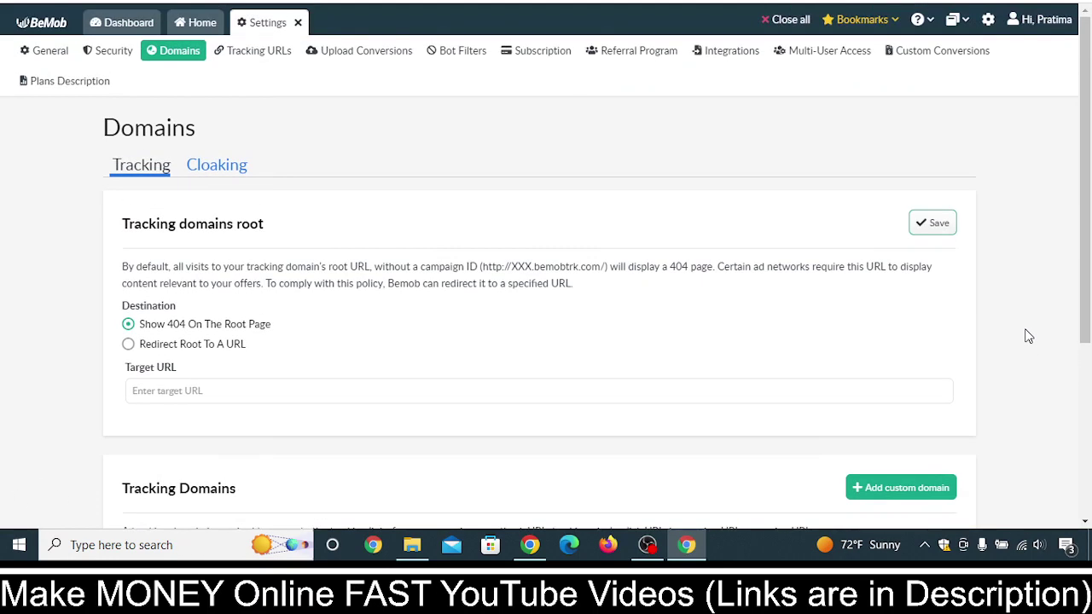